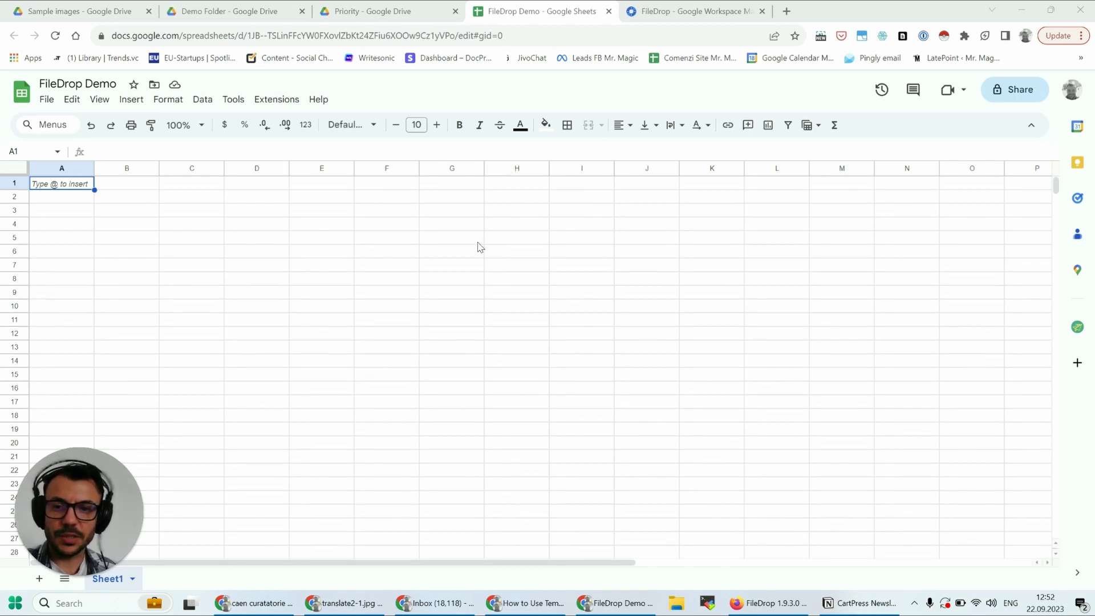
- Launch FileDrop's Folder Tools sidebar from the Extensions menu
click(270, 102)
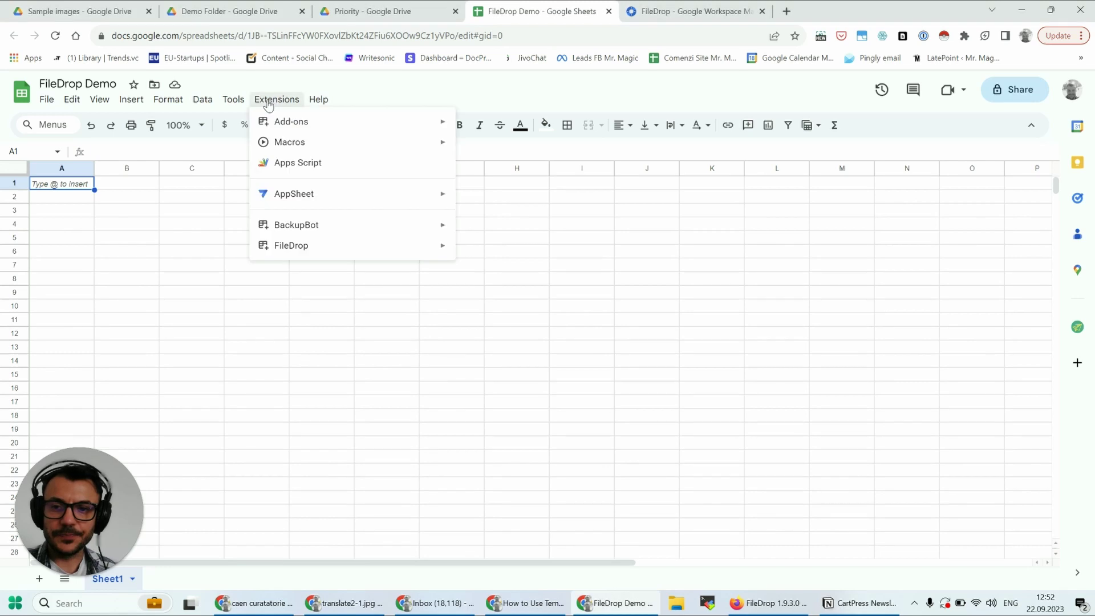
click(268, 103)
mouse_move(292, 246)
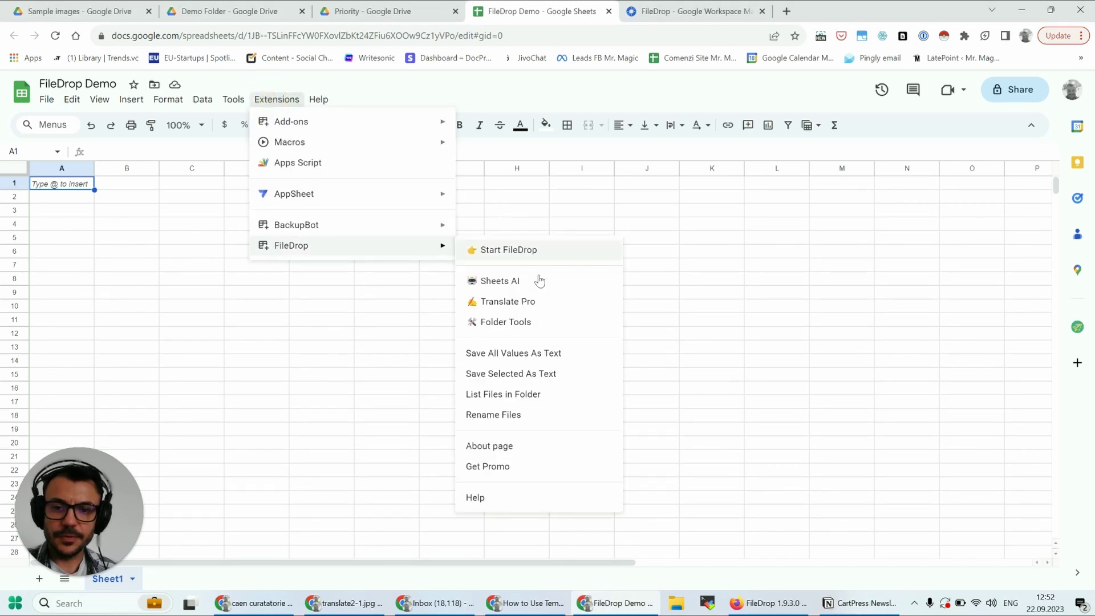
click(535, 328)
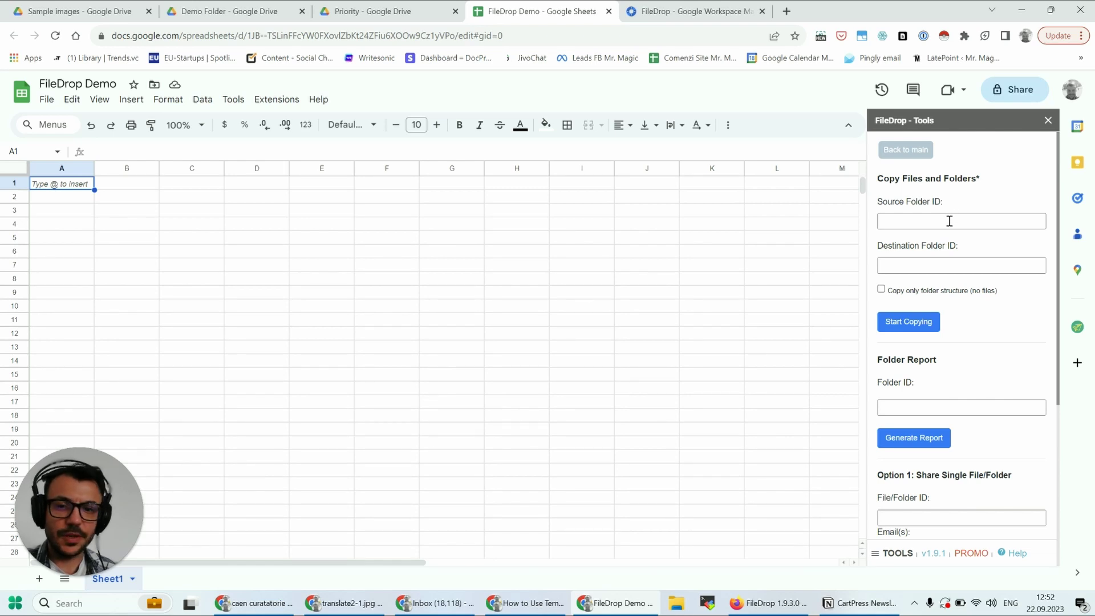
click(707, 17)
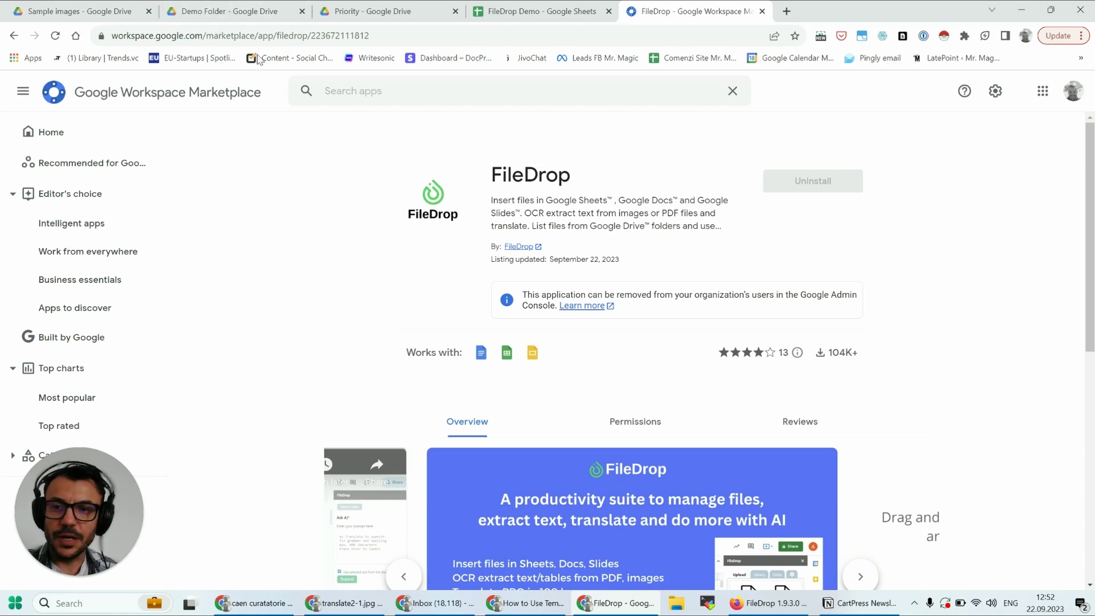
click(524, 6)
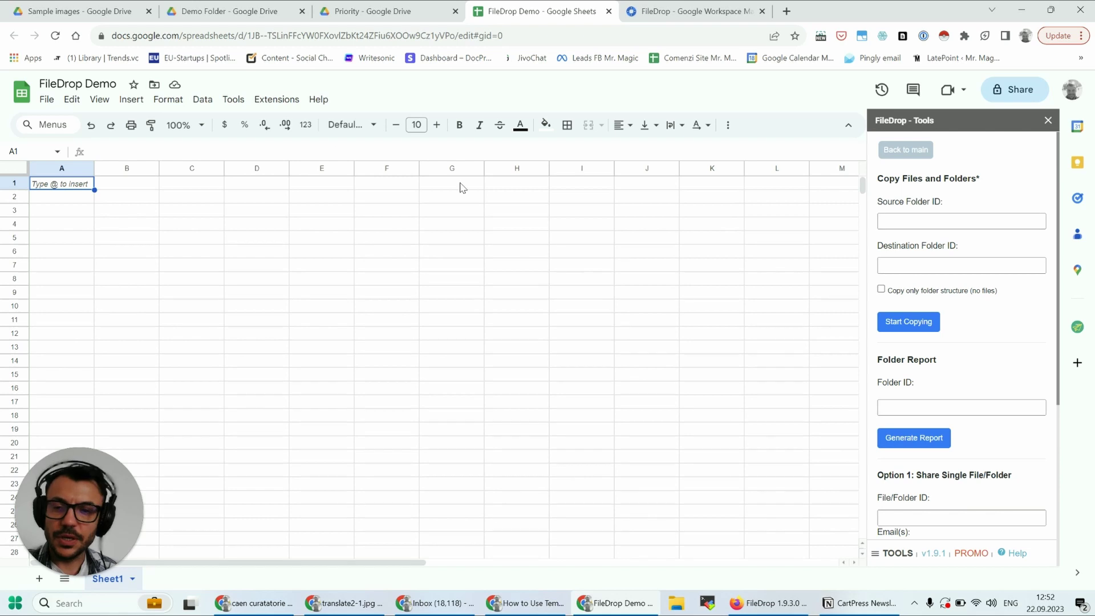
- Check Sample images has the cat images and Demo Folder is empty, then select the Sample images folder ID from its URL
click(72, 12)
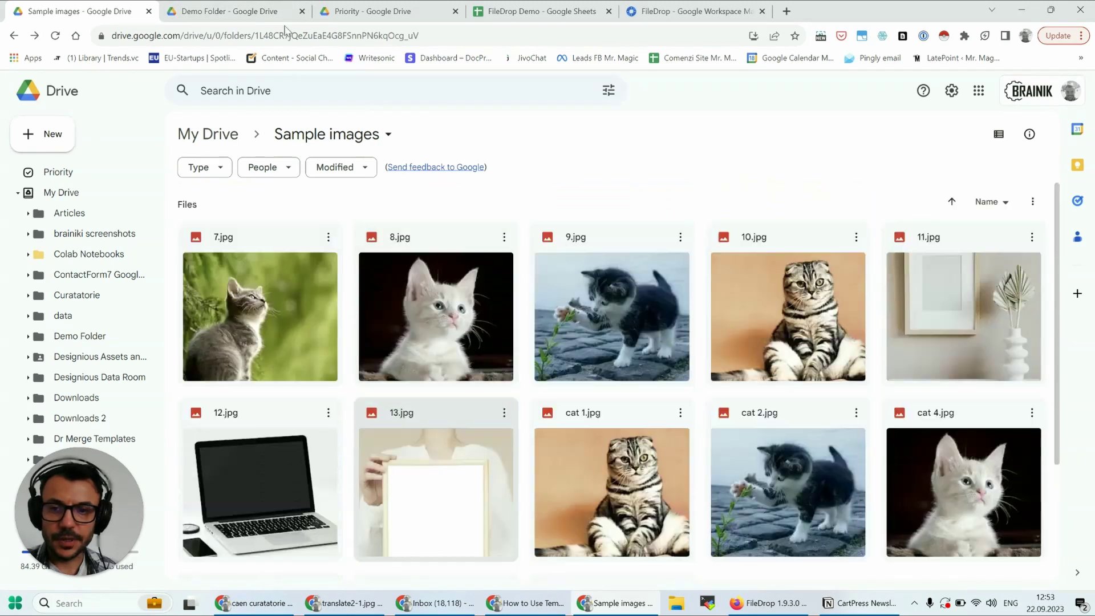
click(255, 11)
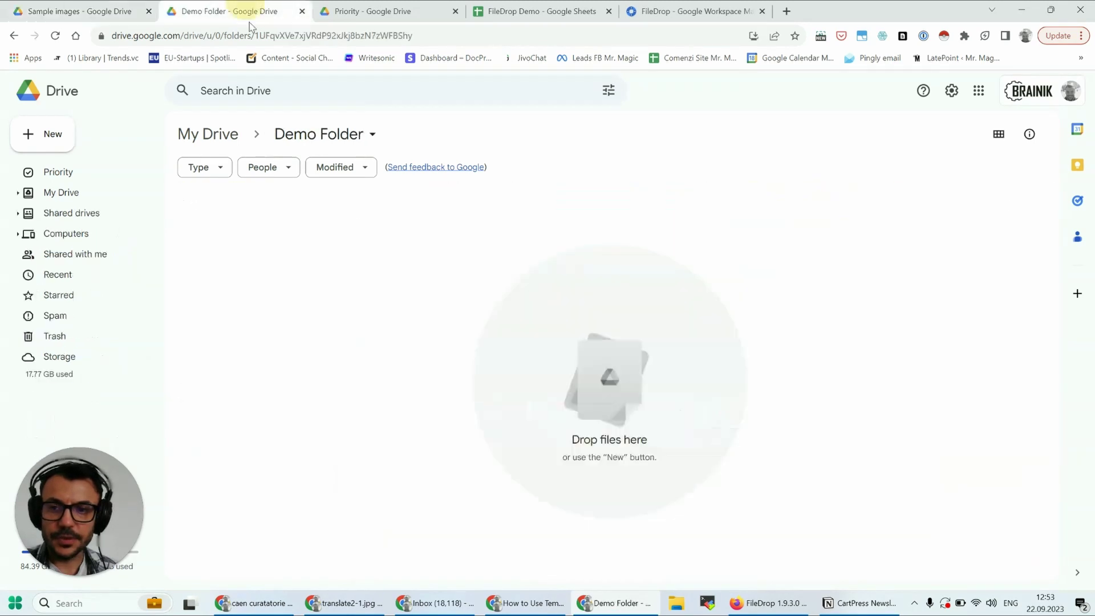
click(144, 7)
drag(428, 37, 257, 35)
key(ctrl+c)
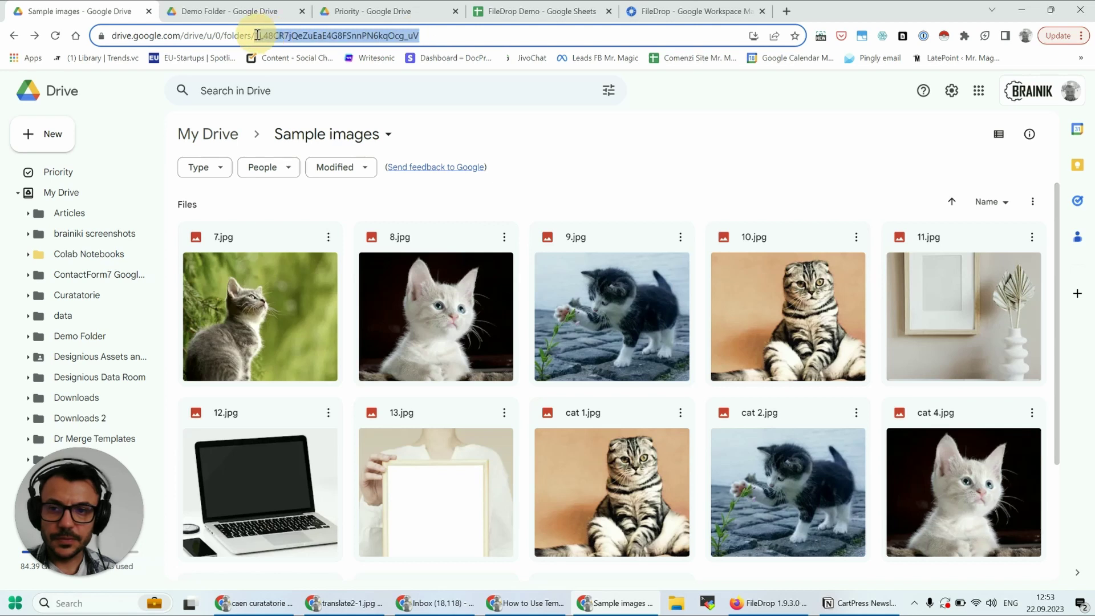
- Paste the Sample images folder ID into FileDrop's Source Folder ID field
click(523, 18)
click(912, 225)
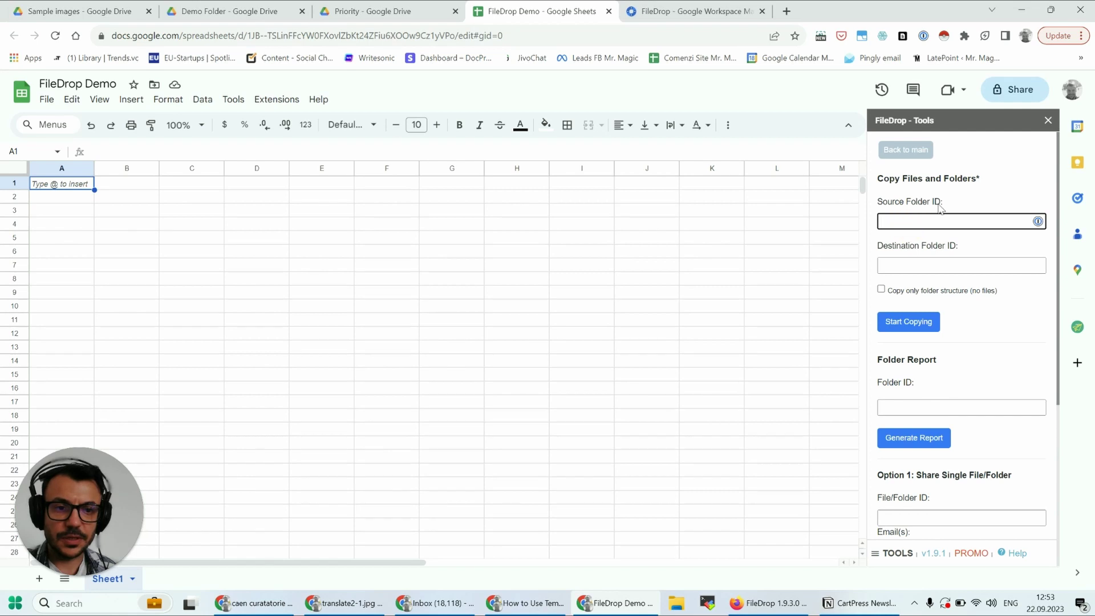
key(ctrl+v)
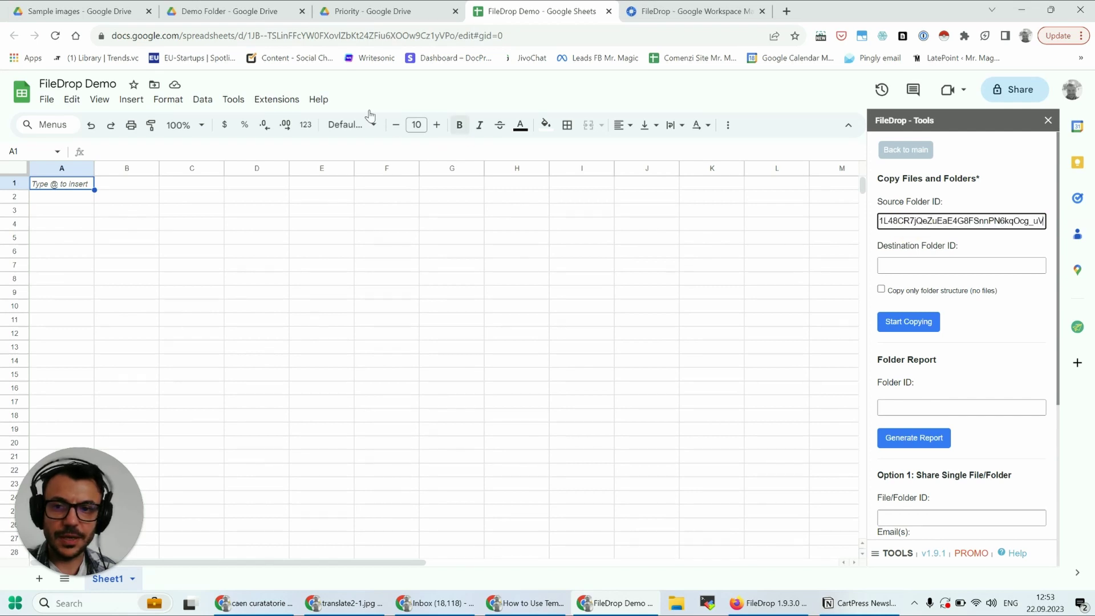
click(914, 268)
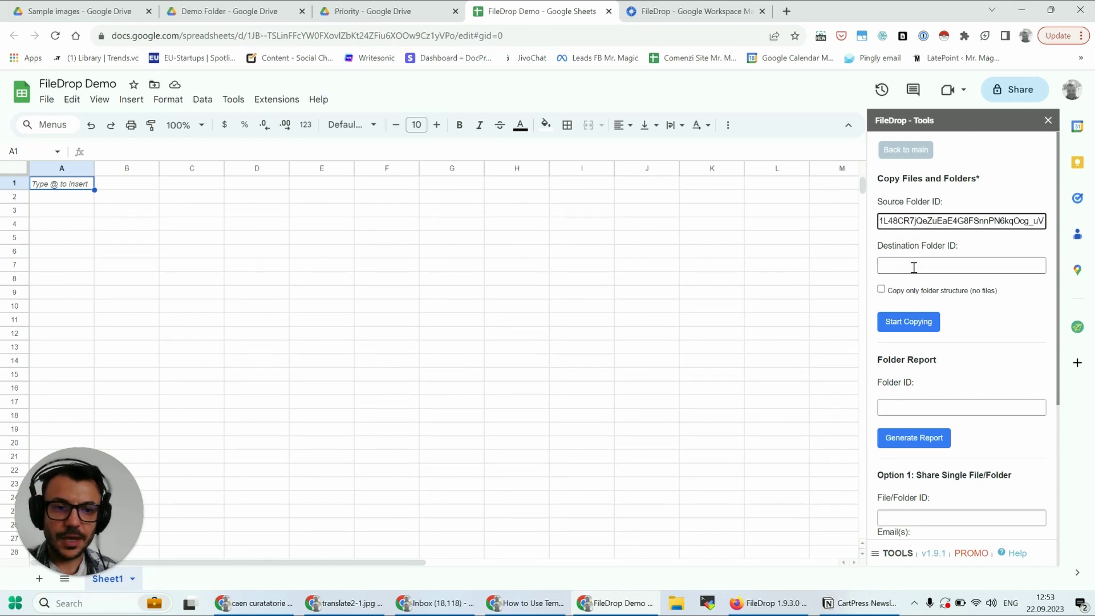
- Grab Demo Folder's ID from its Drive URL and paste it into Destination Folder ID
click(272, 15)
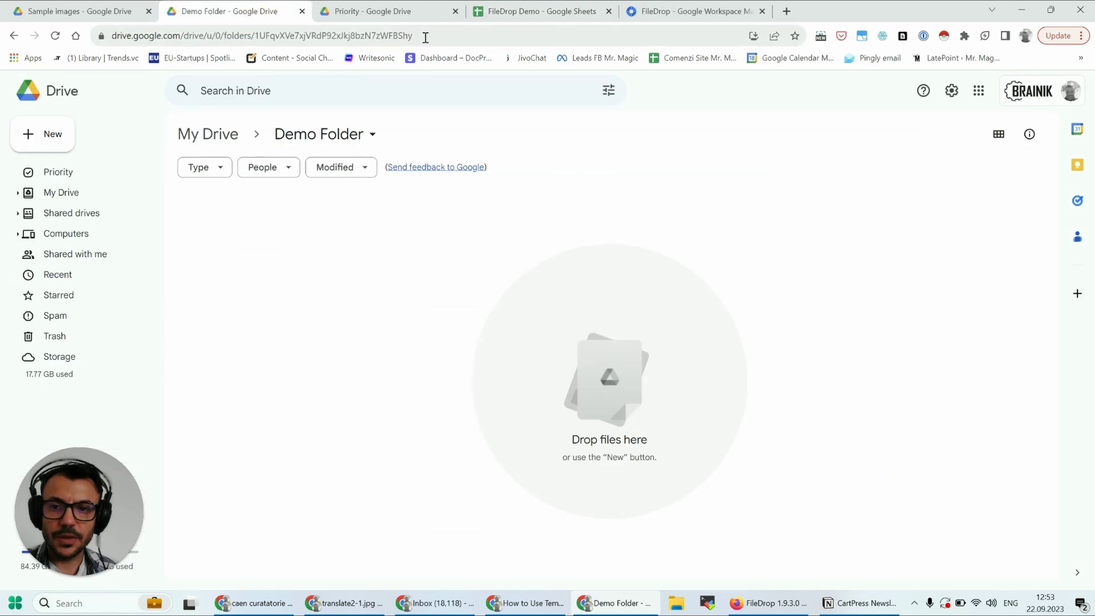
drag(426, 38, 285, 36)
key(ctrl+c)
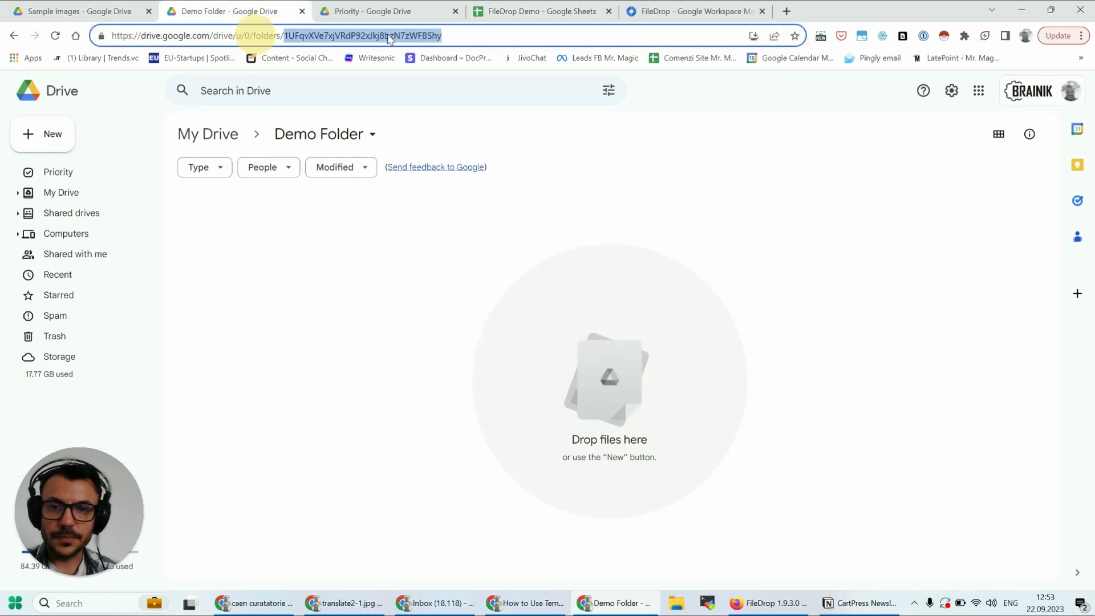
click(513, 12)
click(916, 264)
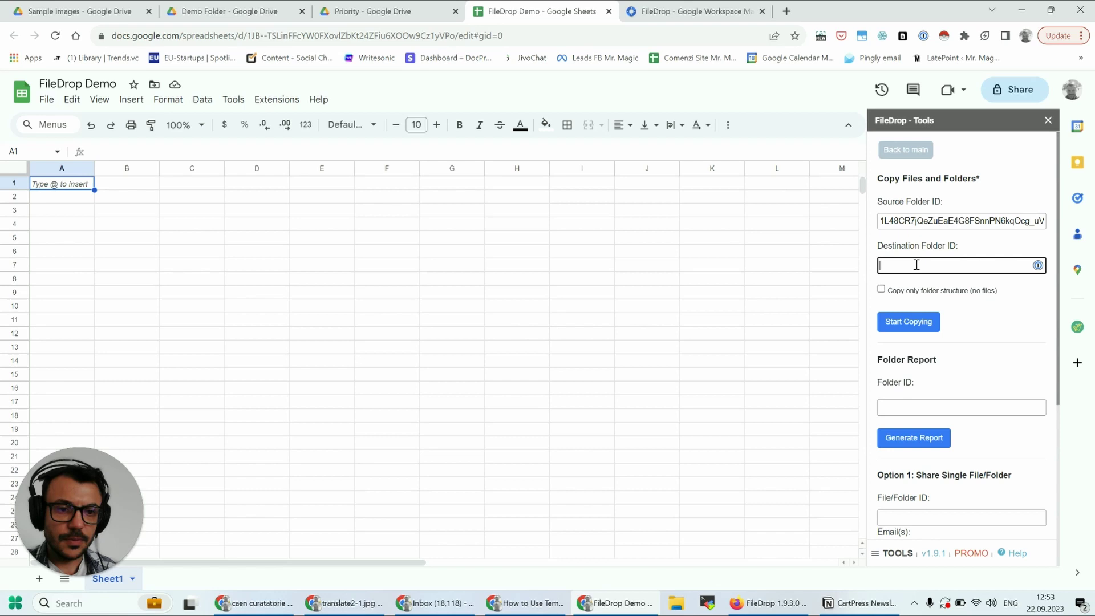
key(ctrl+v)
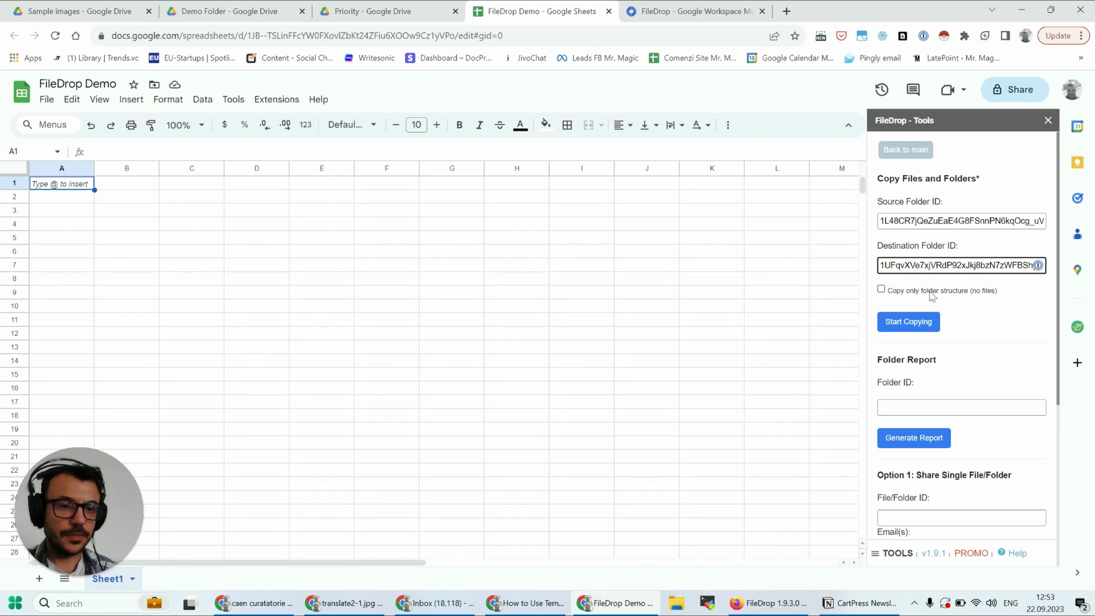
click(909, 324)
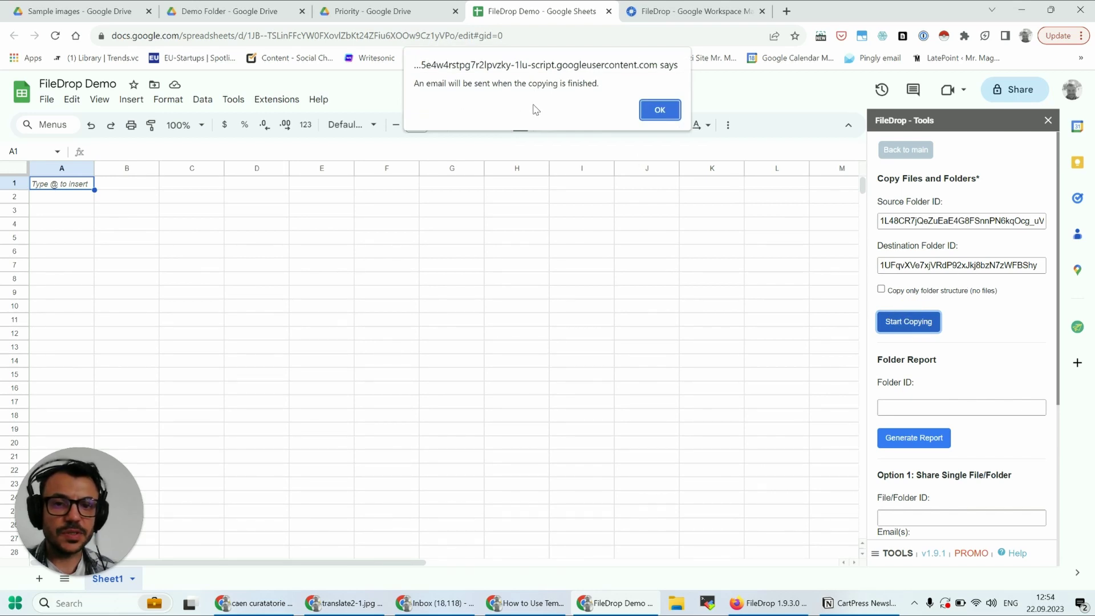
click(657, 110)
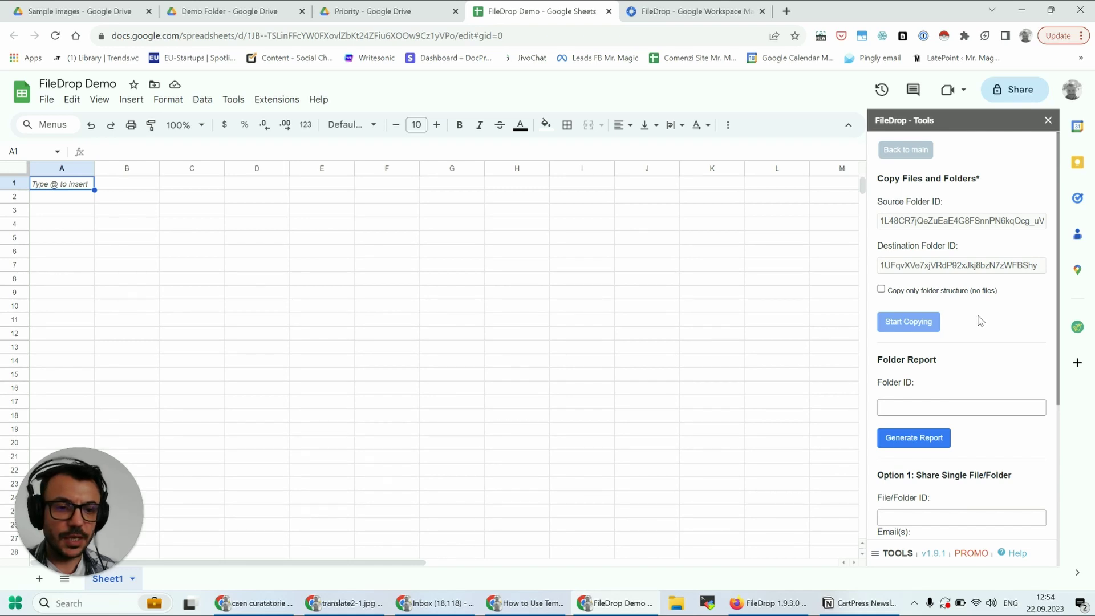
scroll(984, 291, down, 2)
scroll(992, 248, down, 2)
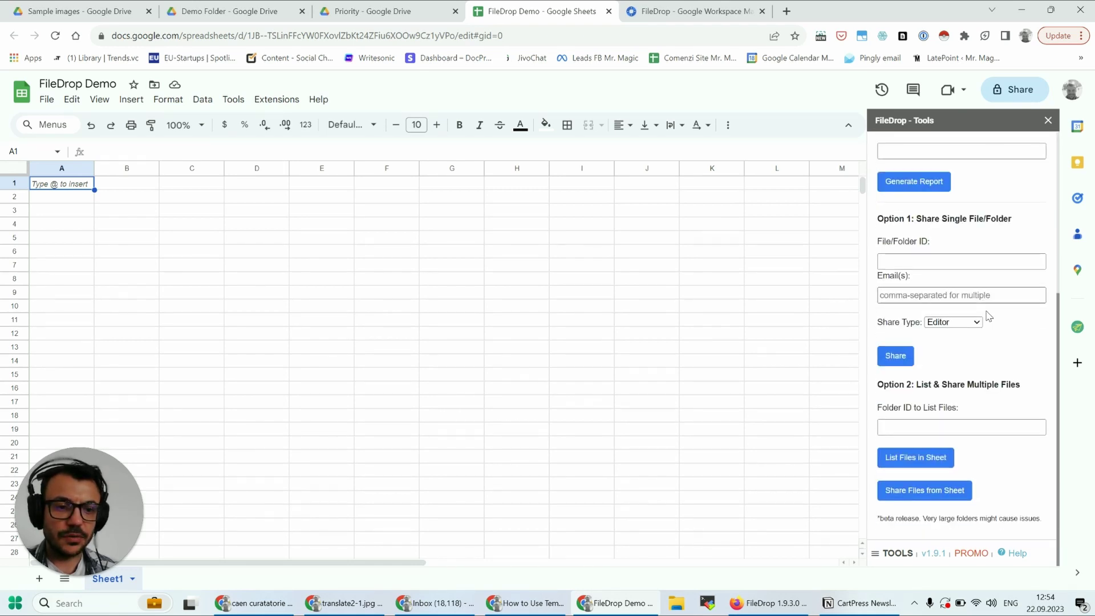
scroll(985, 335, up, 3)
scroll(984, 336, up, 1)
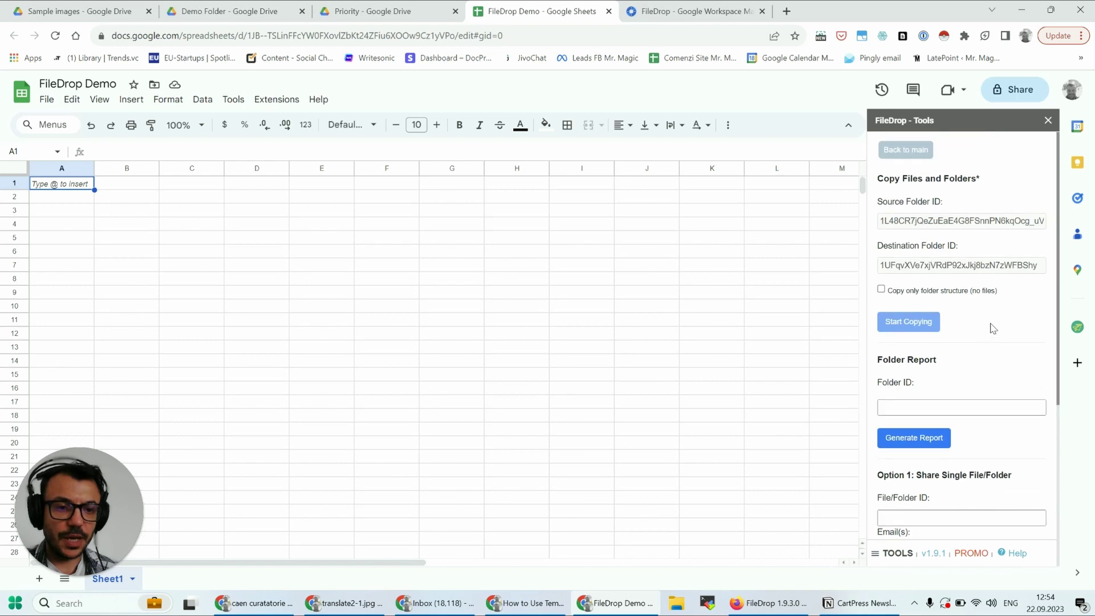
scroll(998, 310, down, 1)
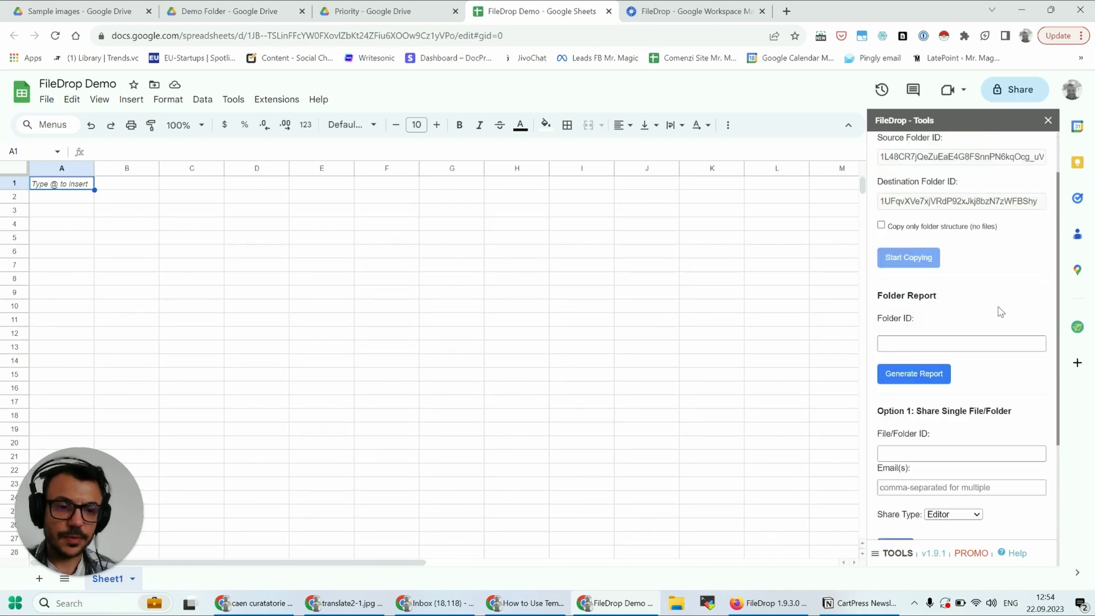
scroll(998, 313, up, 1)
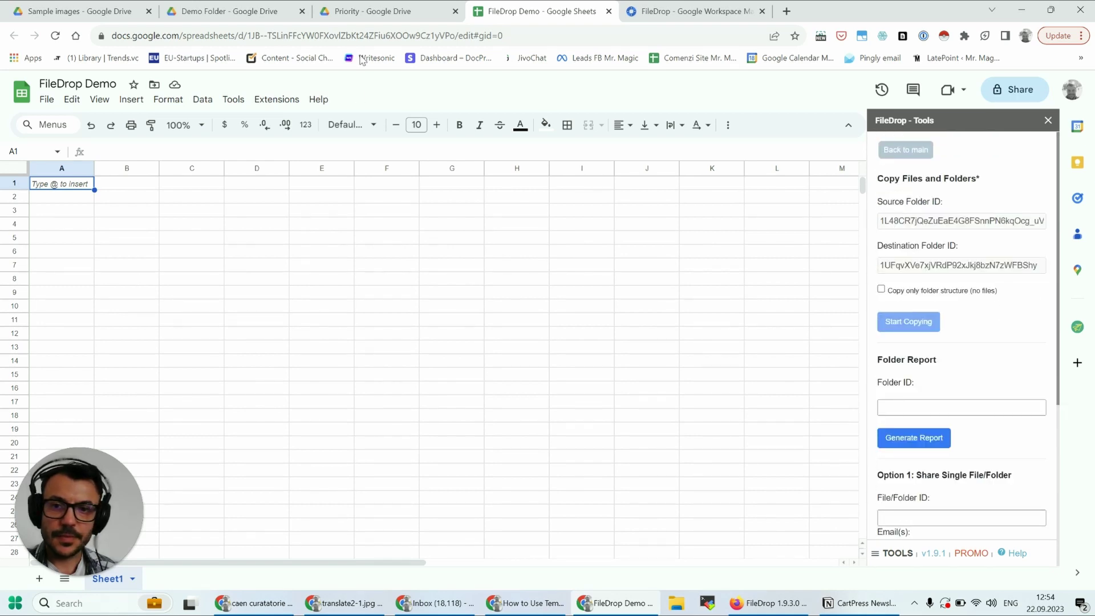
- View Demo Folder, then list Sample images and select all its files for comparison
click(257, 12)
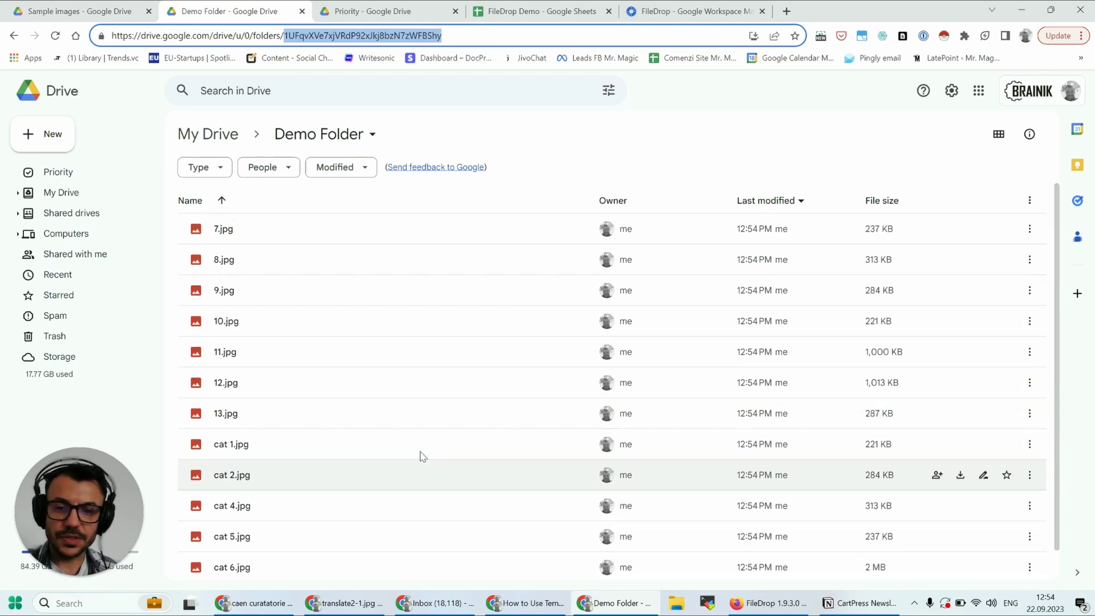
scroll(423, 350, down, 1)
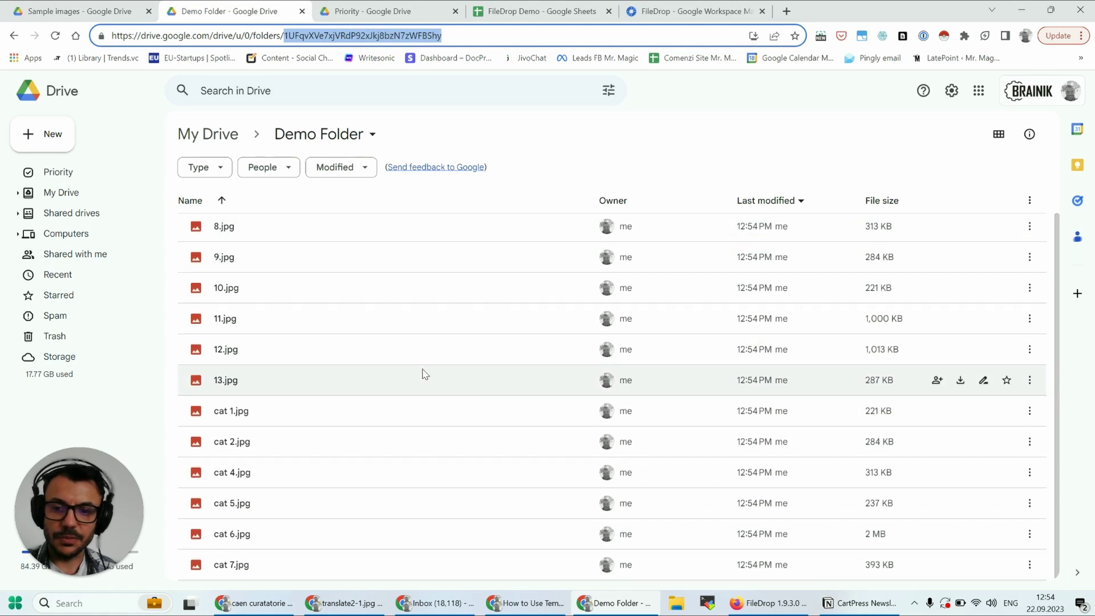
scroll(428, 396, up, 1)
scroll(429, 397, down, 1)
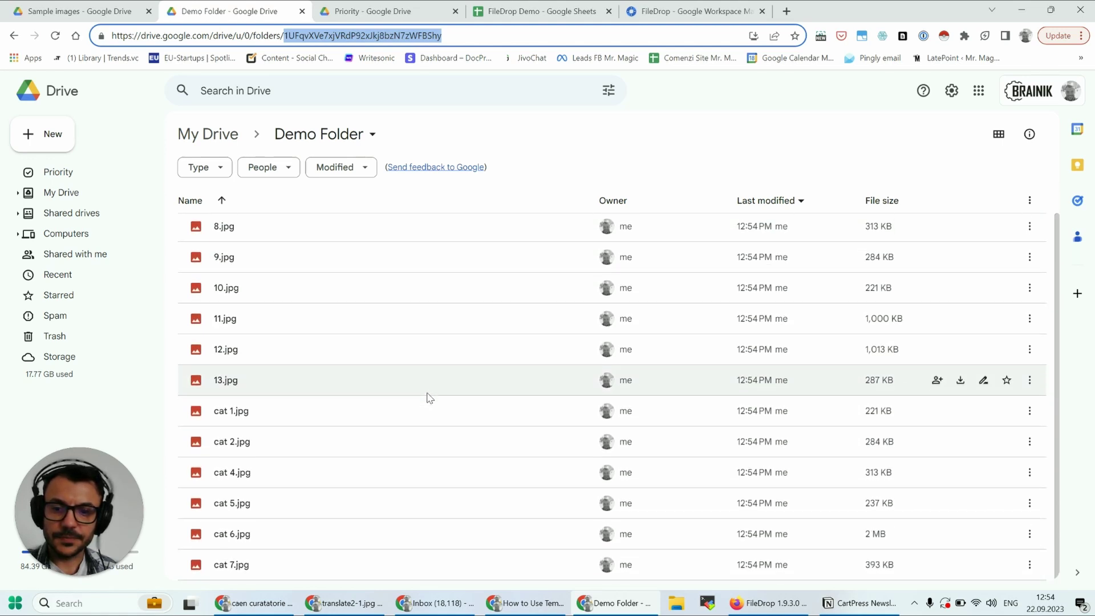
click(137, 13)
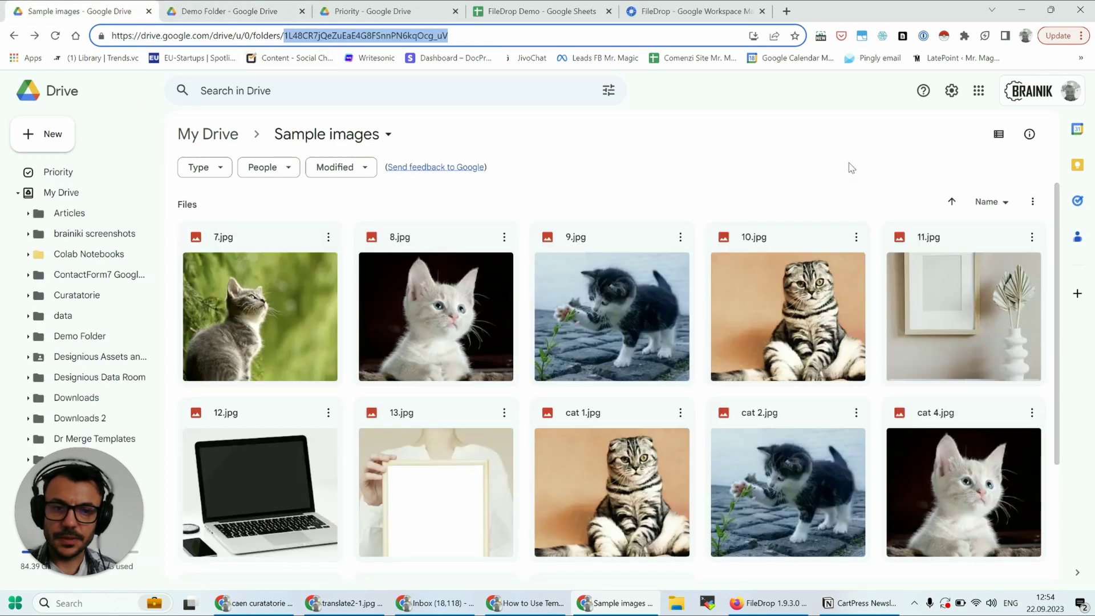
click(998, 134)
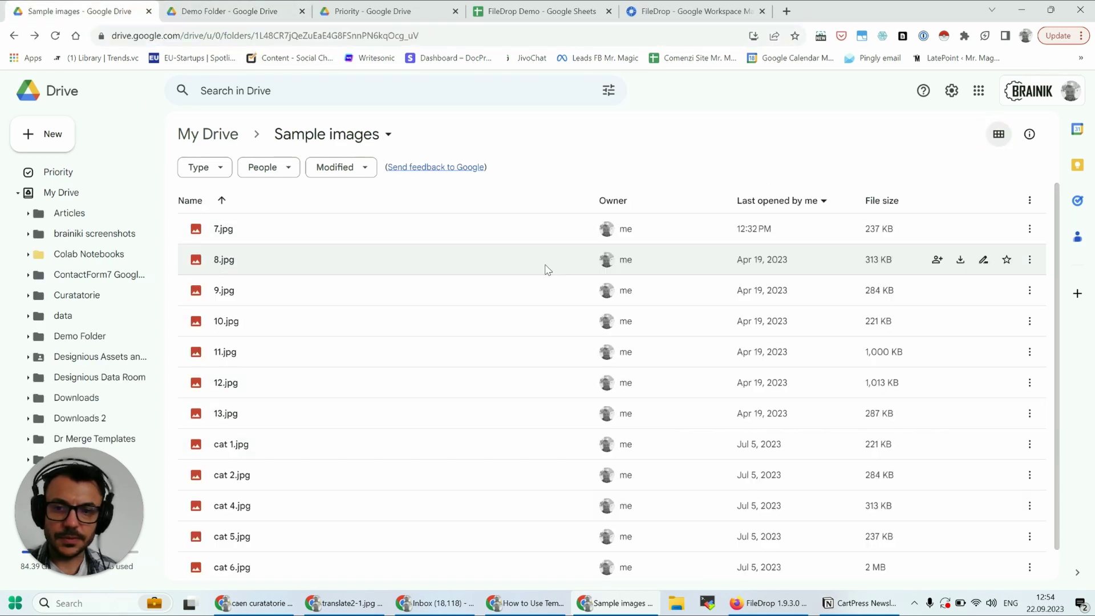
click(427, 238)
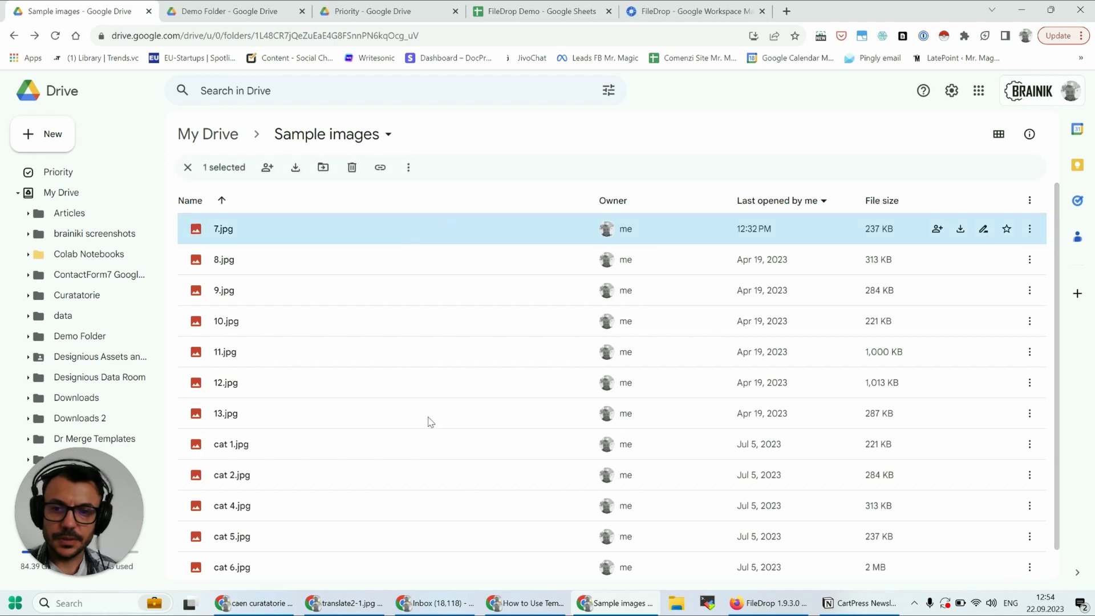
scroll(424, 436, down, 1)
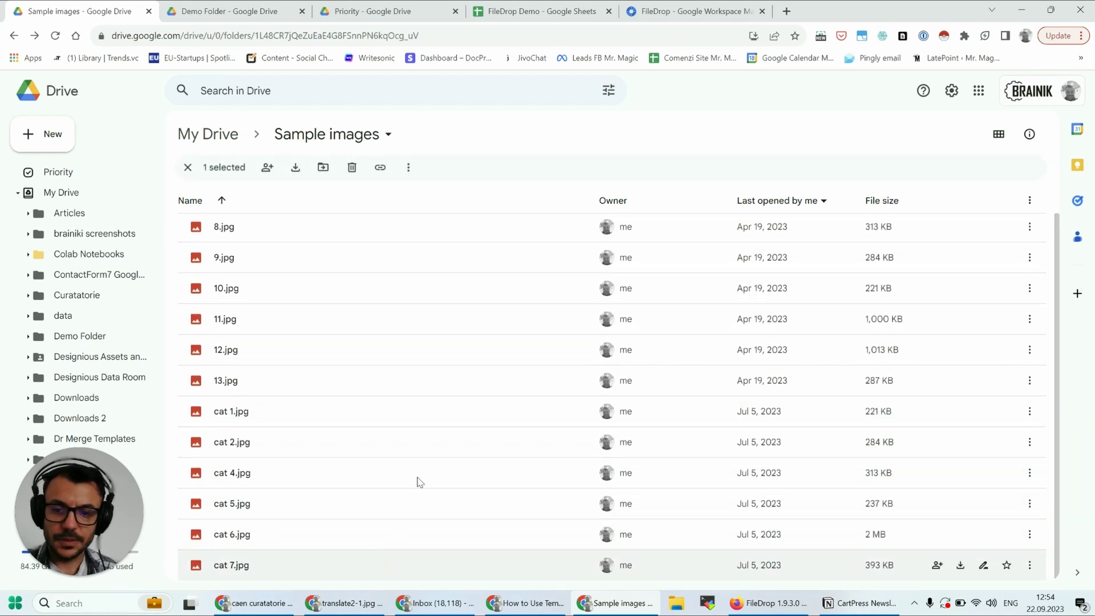
key(ctrl+a)
- Select all files in Demo Folder to confirm it holds the same 13 copied images
click(248, 11)
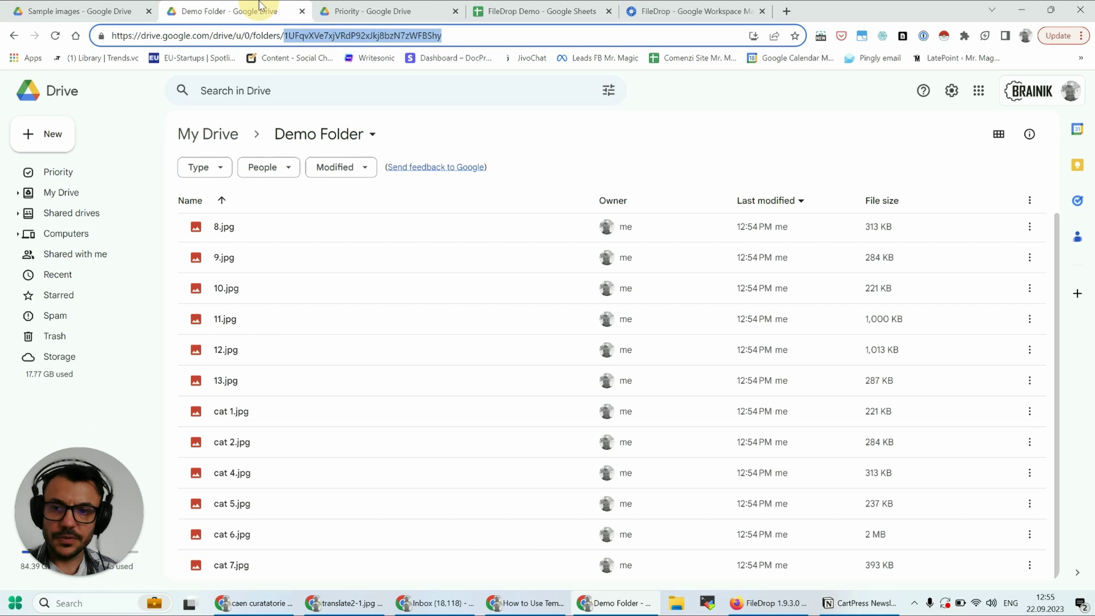
click(278, 242)
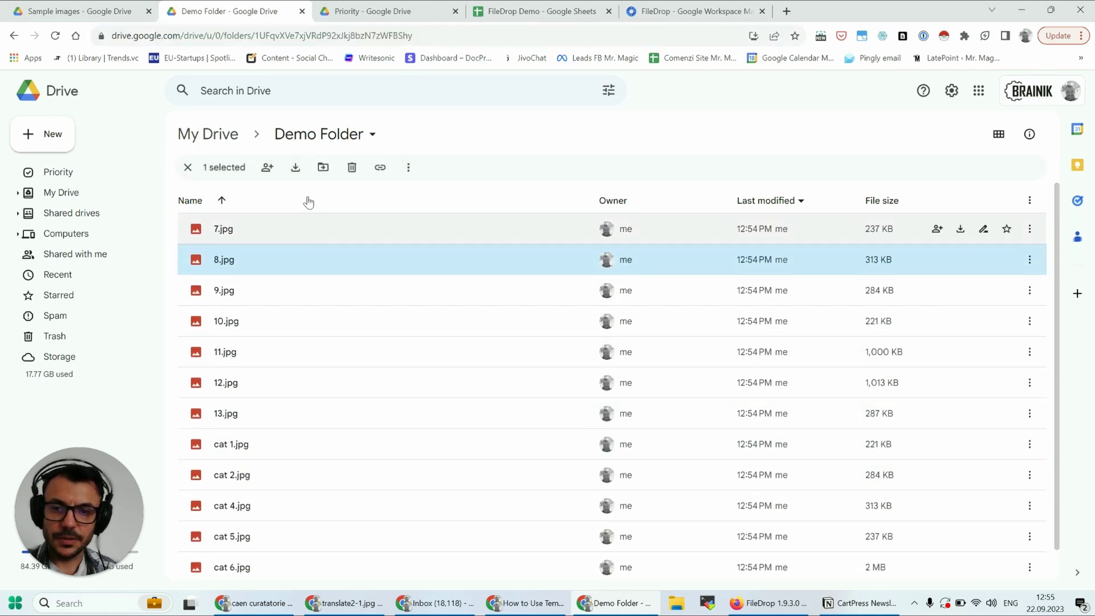
click(303, 226)
scroll(355, 445, down, 1)
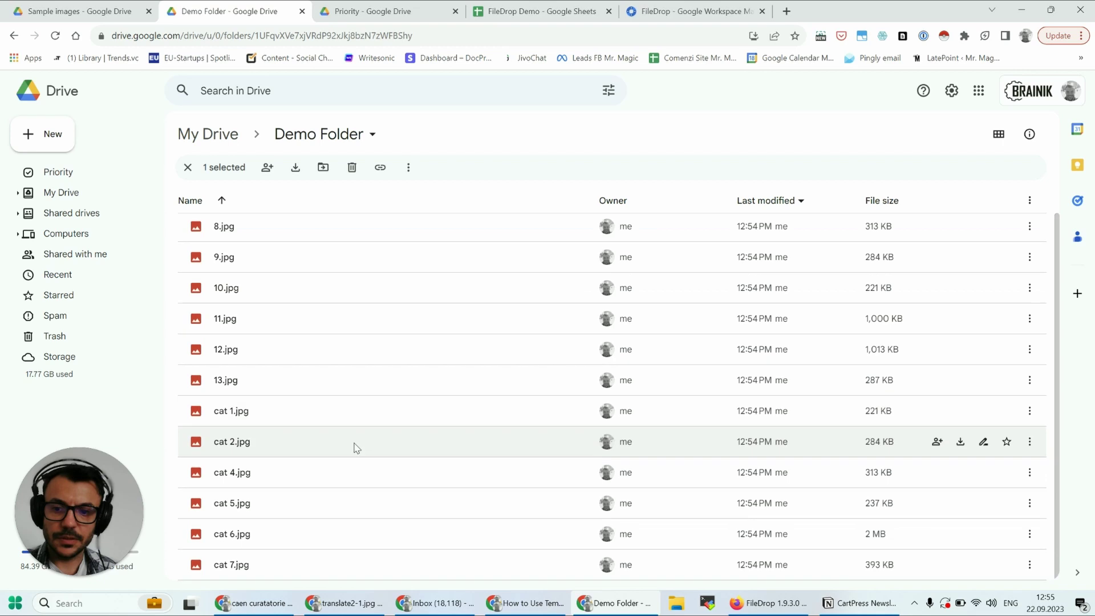
shift+click(348, 566)
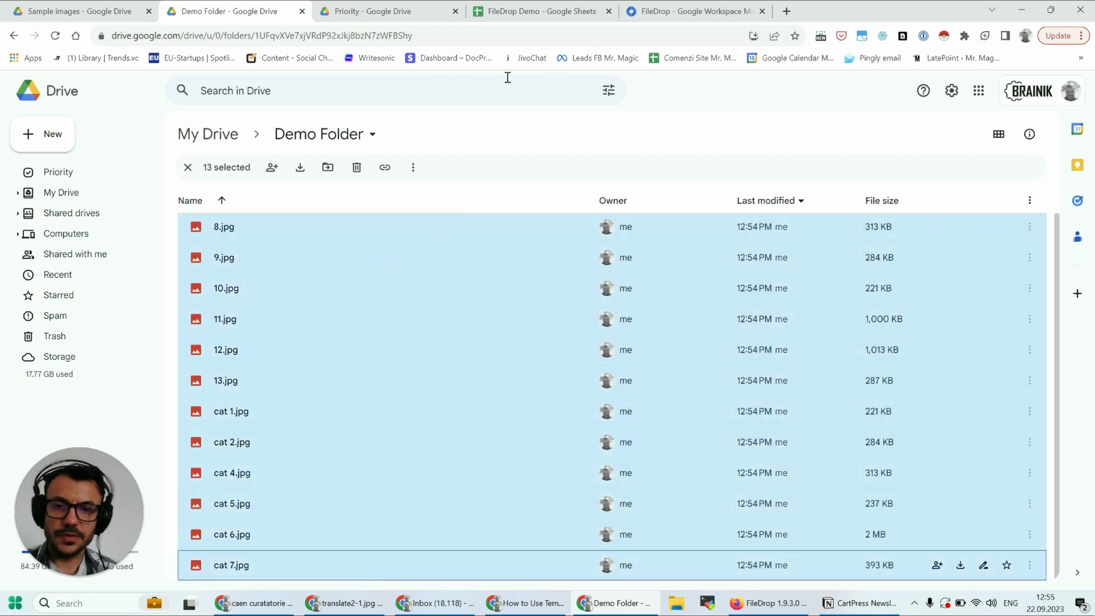
- Read FileDrop's Folder Copy Complete Notification in Gmail, then return to the FileDrop Demo spreadsheet
click(788, 13)
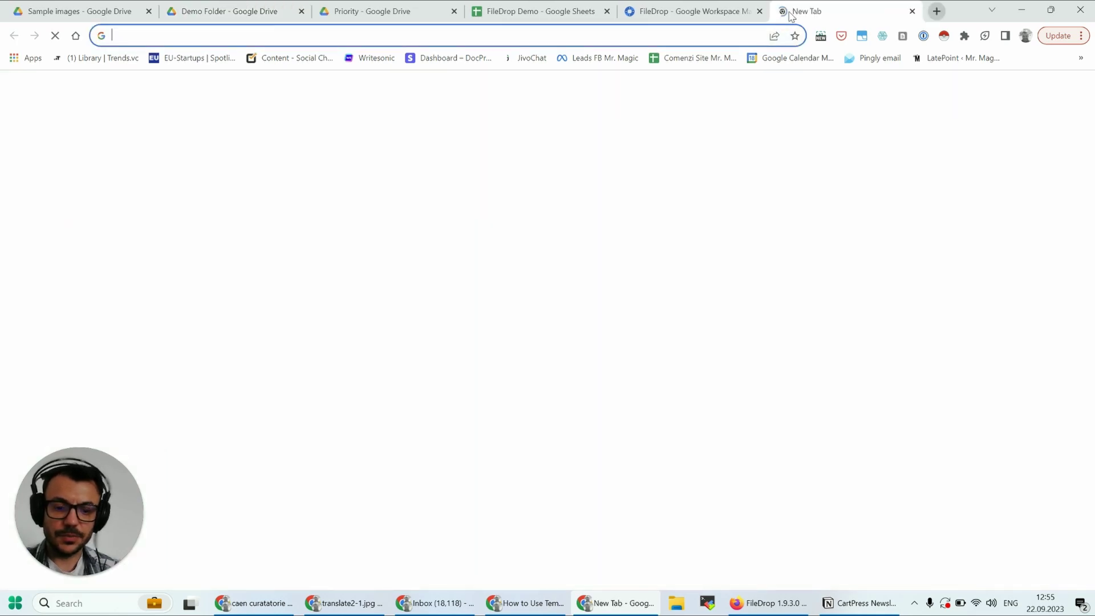
text(ma)
key(Return)
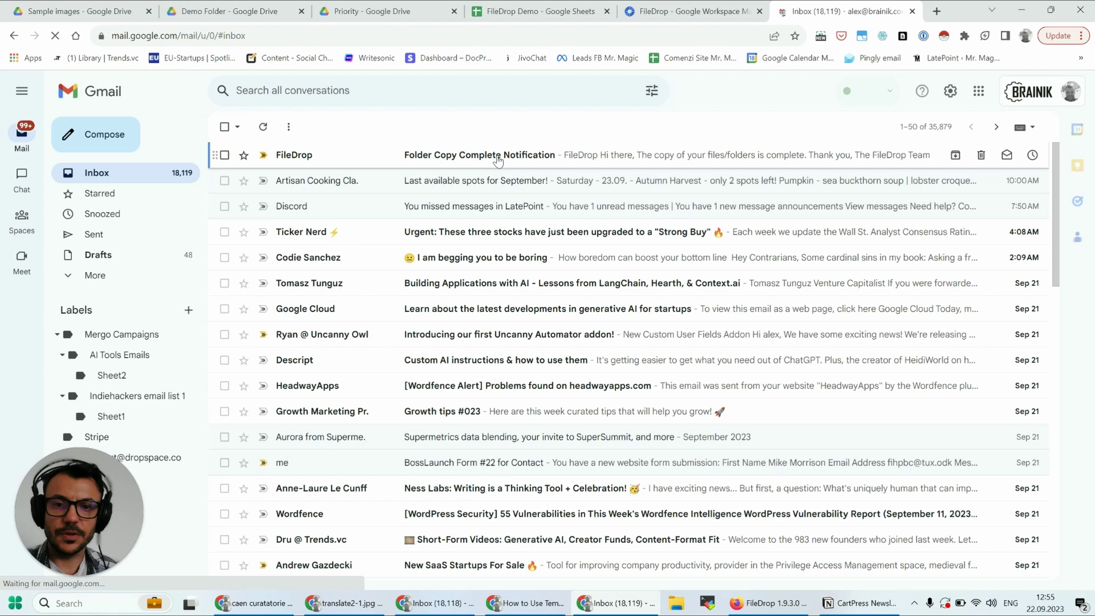
click(498, 158)
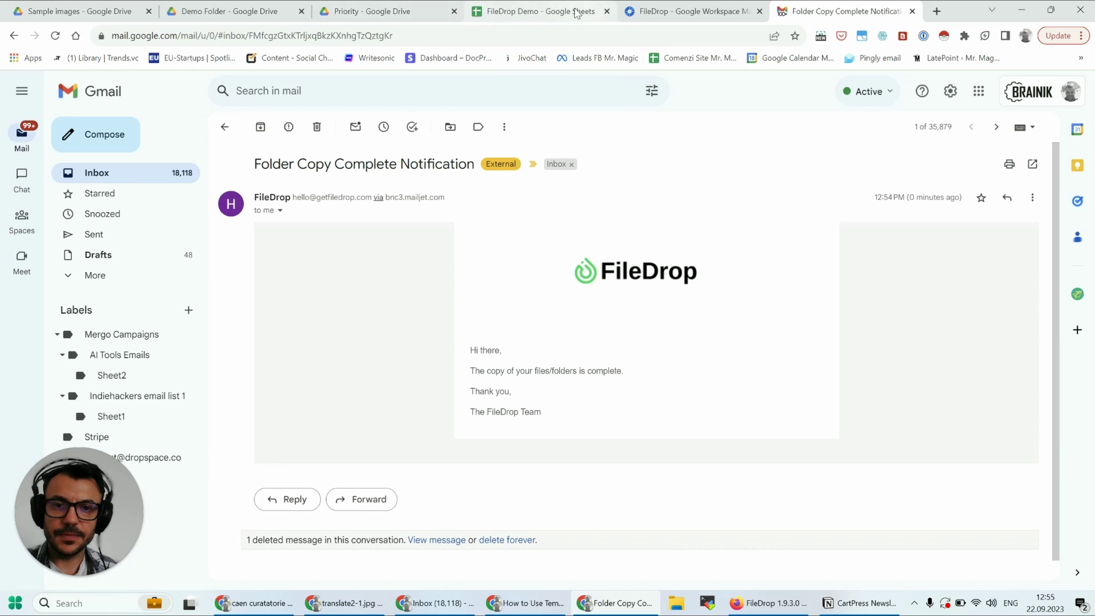
click(576, 12)
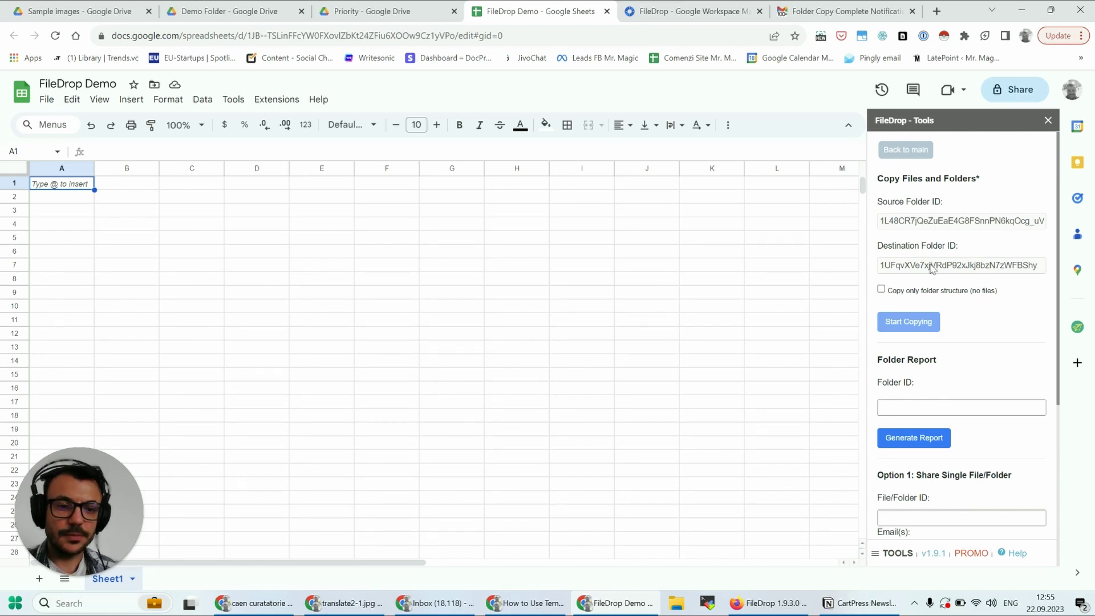
scroll(941, 255, down, 3)
scroll(941, 265, up, 3)
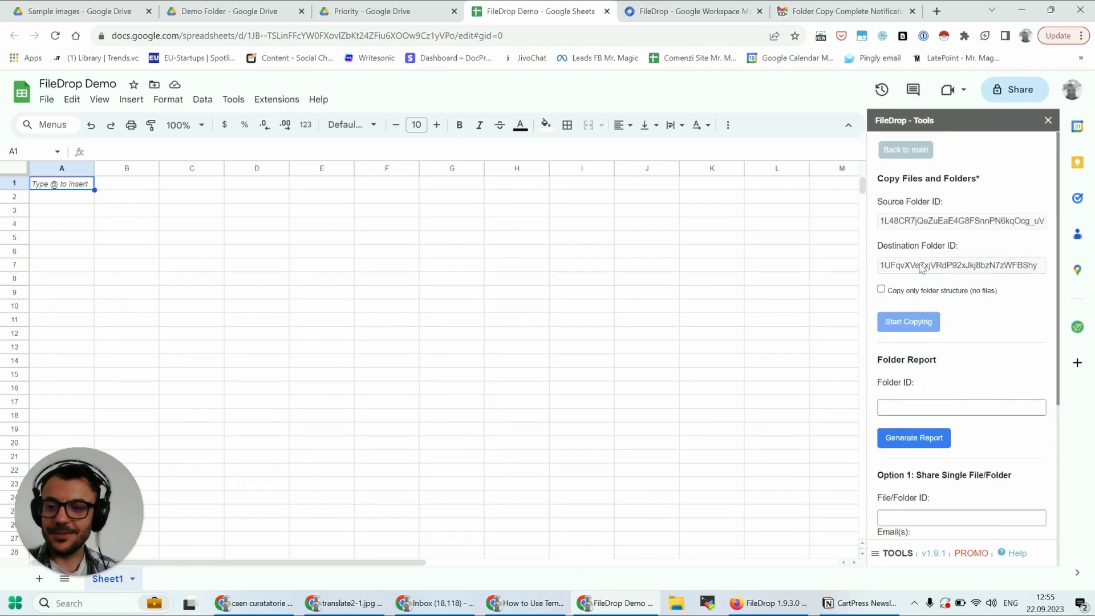